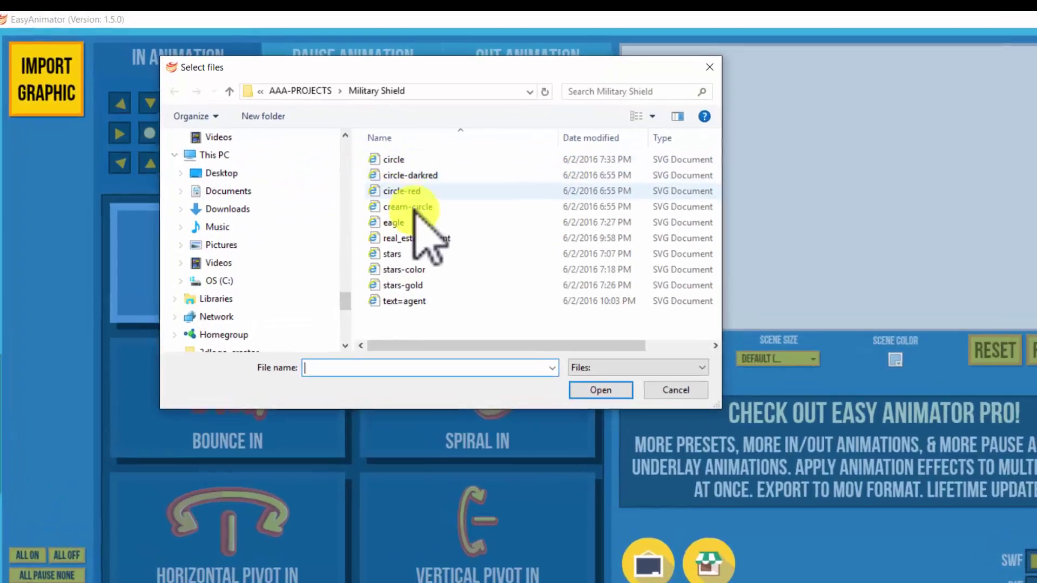
Import the circle, eagle, real_estate_agent and stars-gold SVG files from the Military Shield folder
left_click(439, 238)
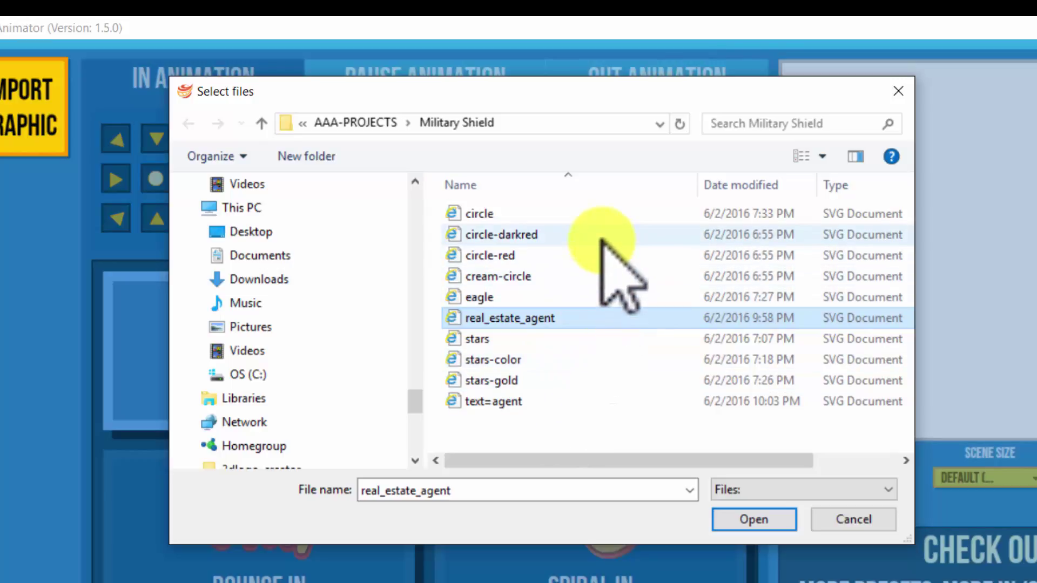
left_click(507, 379, "ctrl")
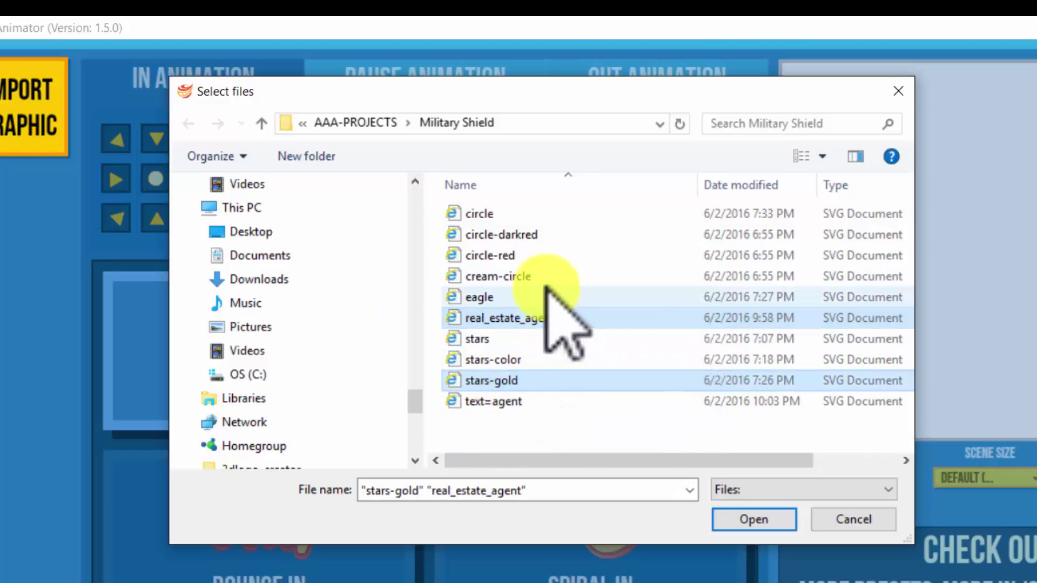
left_click(515, 215, "ctrl")
left_click(503, 298, "ctrl")
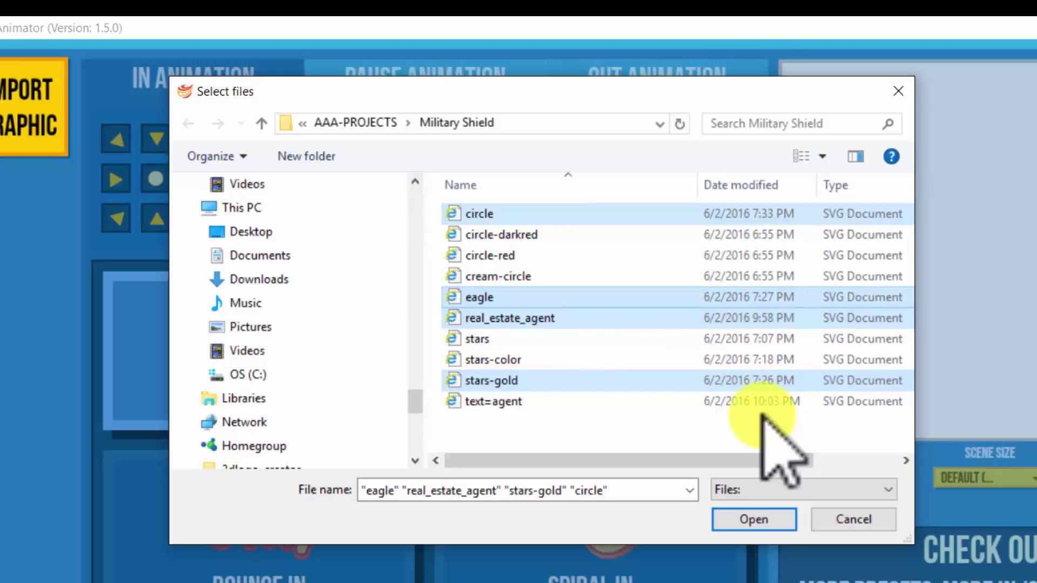
left_click(756, 520)
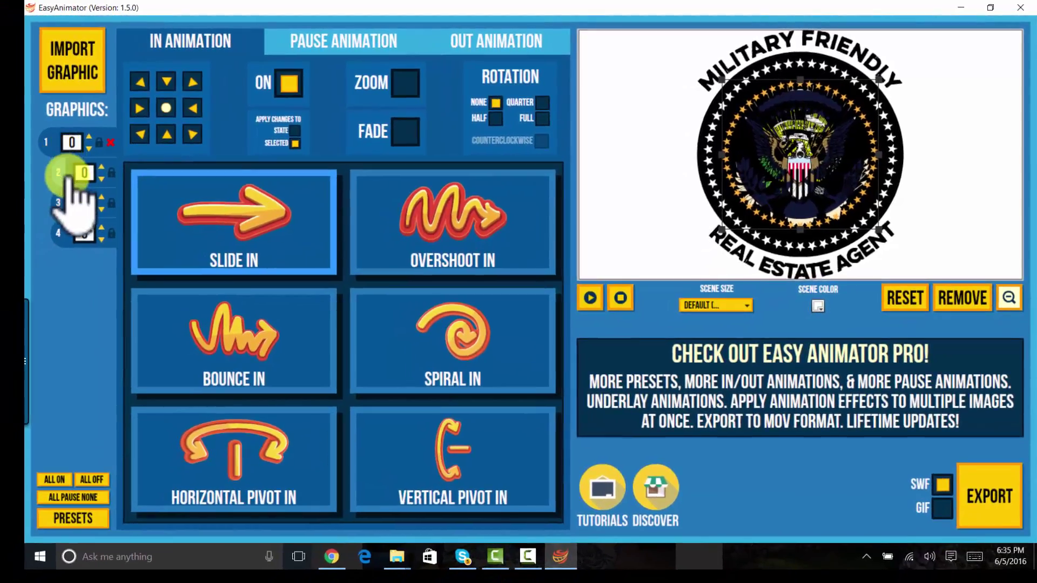
Select graphic 4, the cream circle, and enlarge it until its yellow rim extends past the black star border
left_click(68, 173)
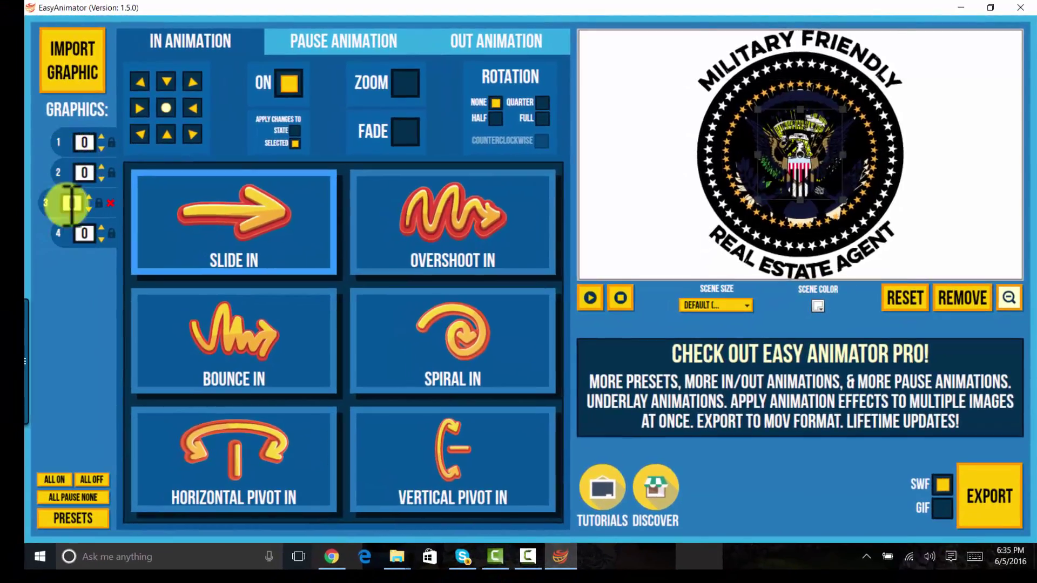
left_click(66, 234)
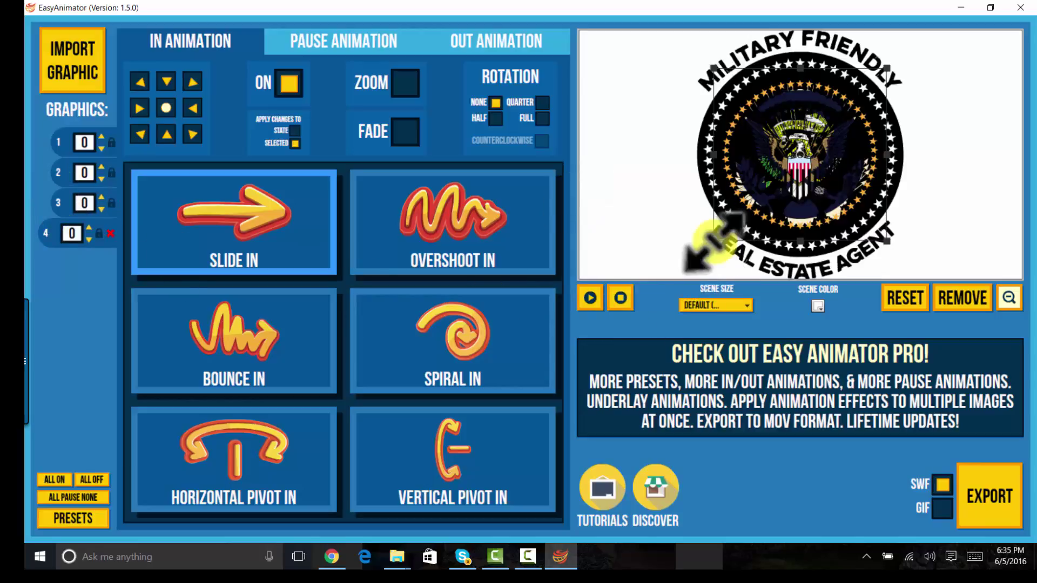
left_click_drag(713, 243, 686, 271)
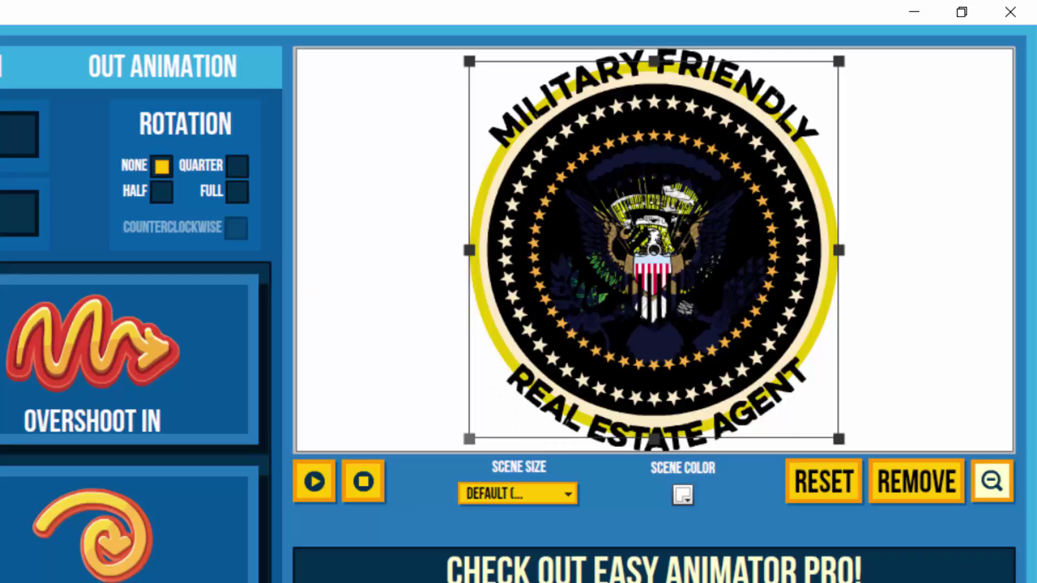
Shrink the black lettered seal to fit inside the cream circle's yellow rim and fine-tune the size of the gold star ring
left_click(653, 249)
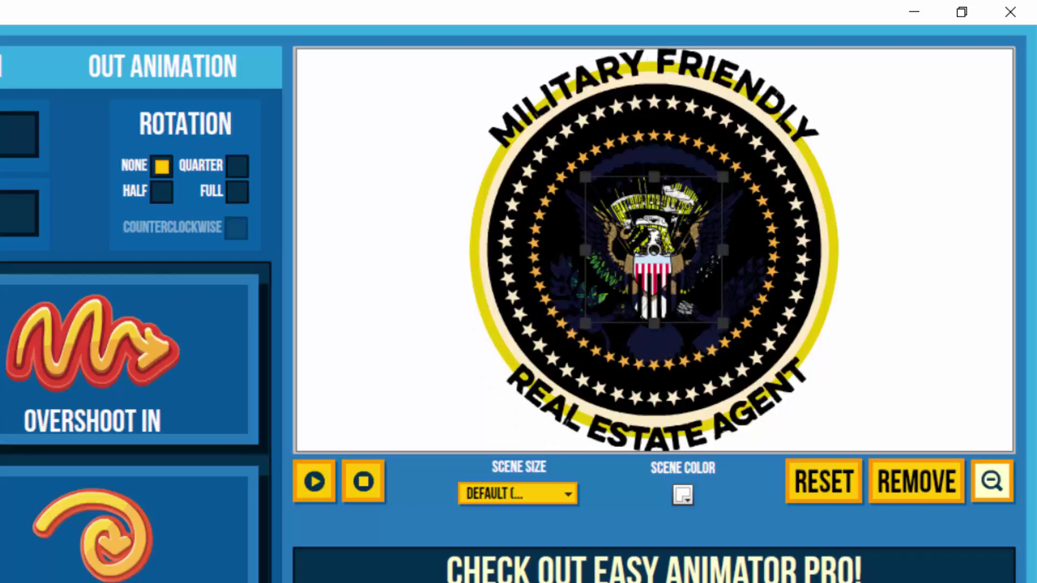
left_click(654, 249)
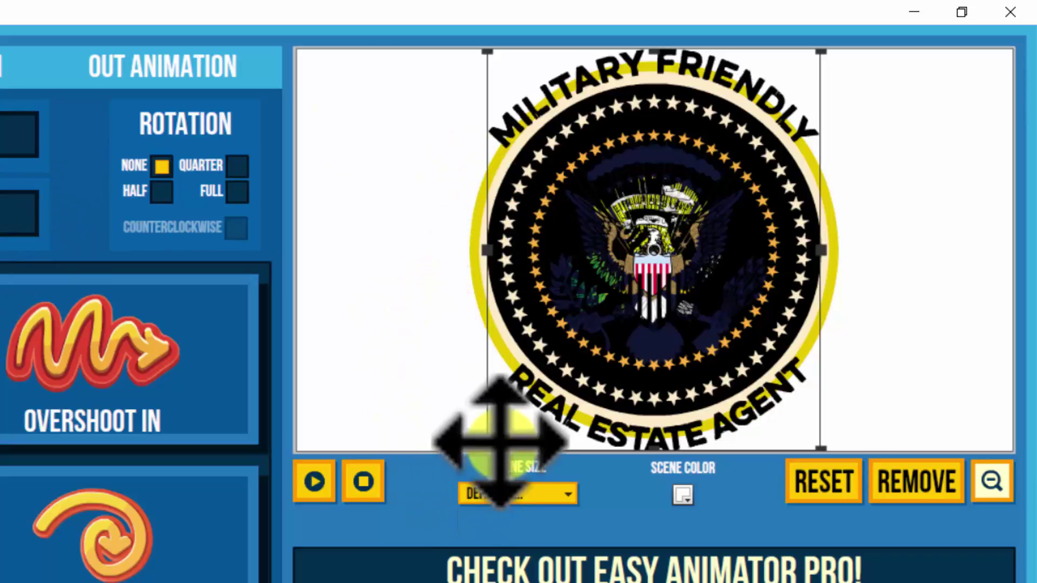
left_click_drag(487, 448, 516, 417)
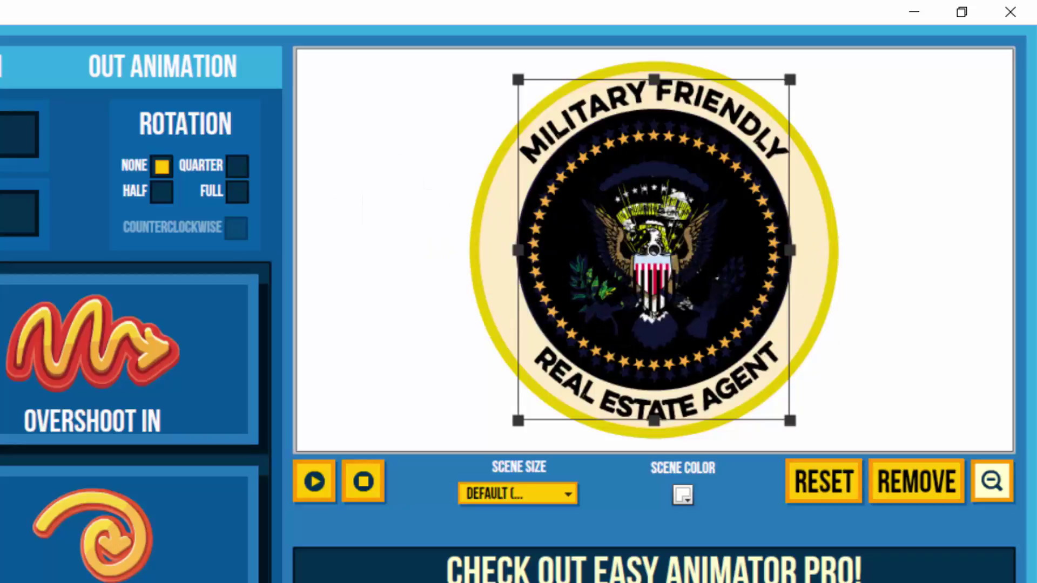
left_click(654, 250)
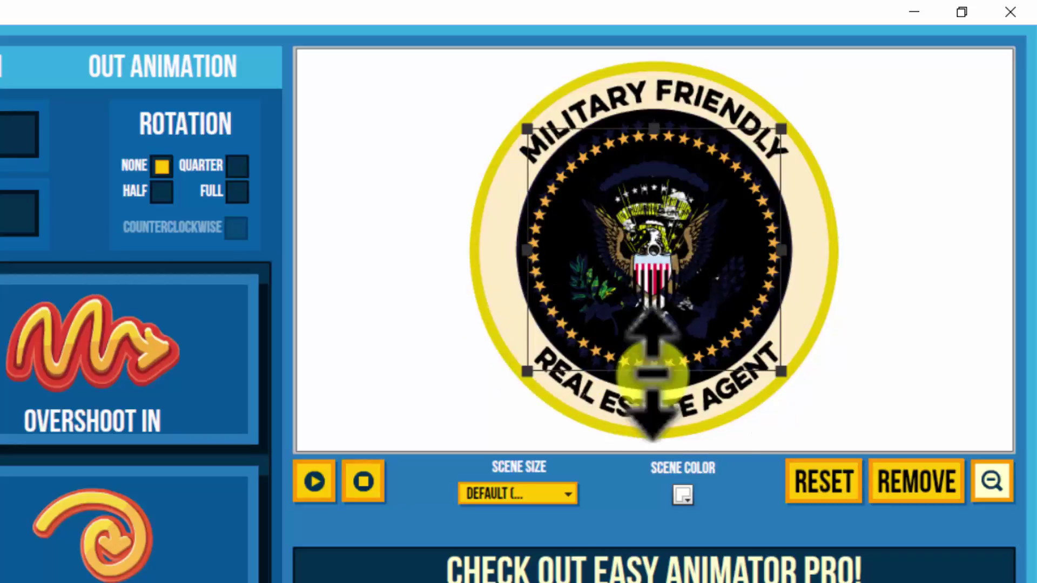
mouse_move(783, 368)
left_mouse_down()
mouse_move(793, 372)
mouse_move(780, 372)
left_mouse_up()
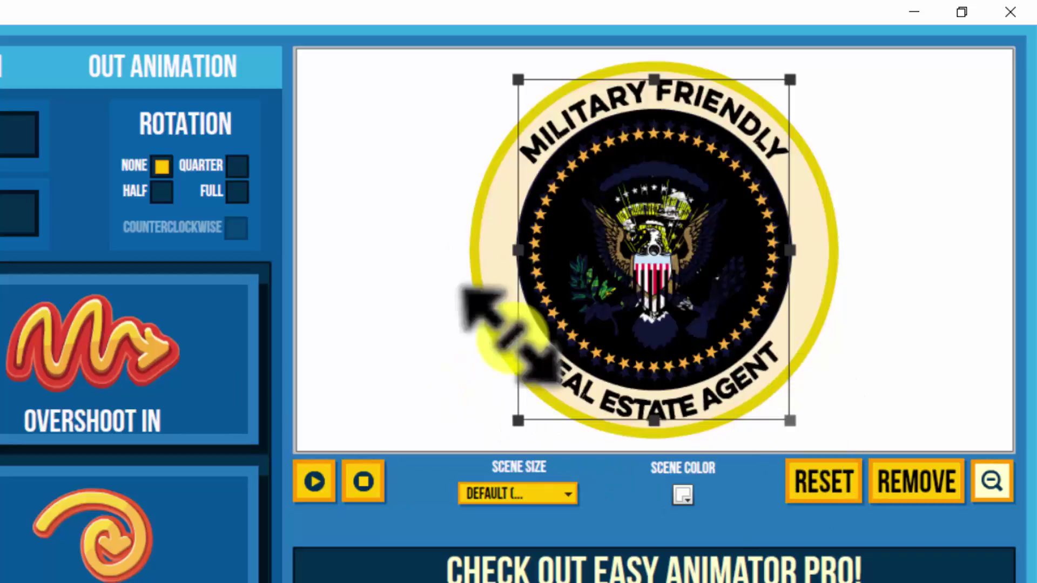
Move the black lettered seal aside from the other graphics and remove it from the scene
left_click_drag(793, 422, 815, 432)
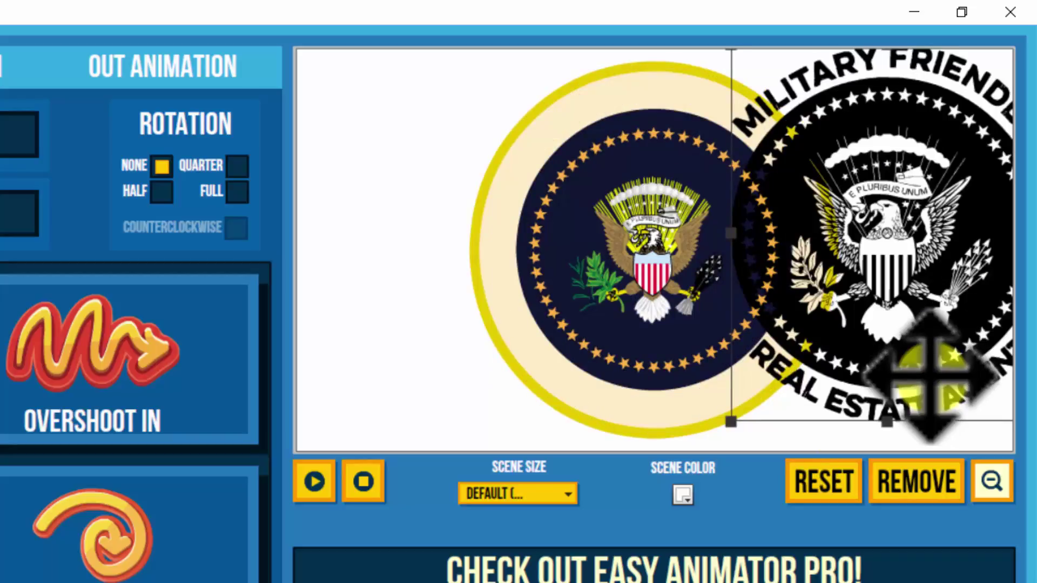
left_click_drag(930, 375, 365, 319)
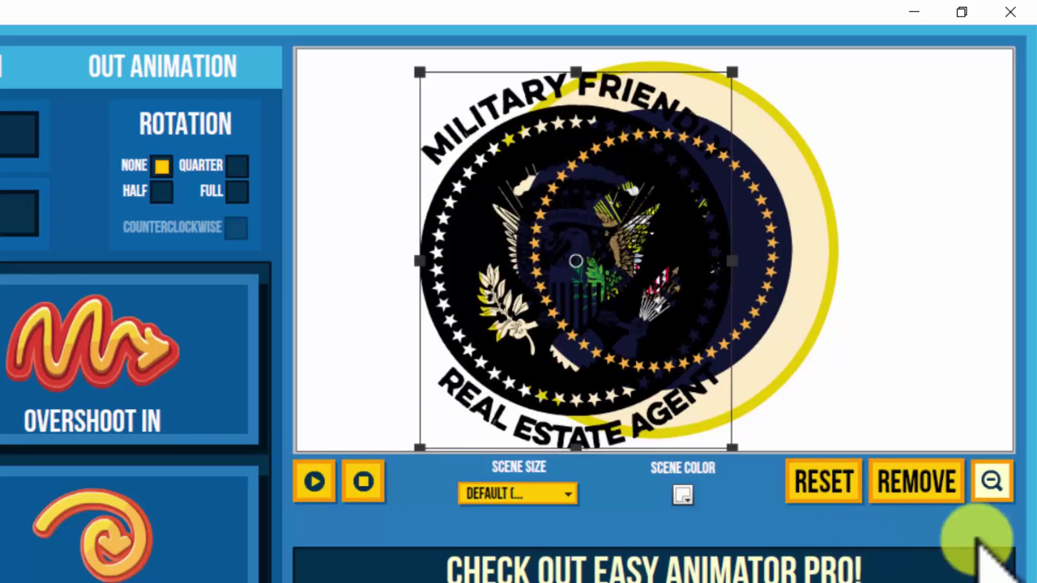
left_click(897, 481)
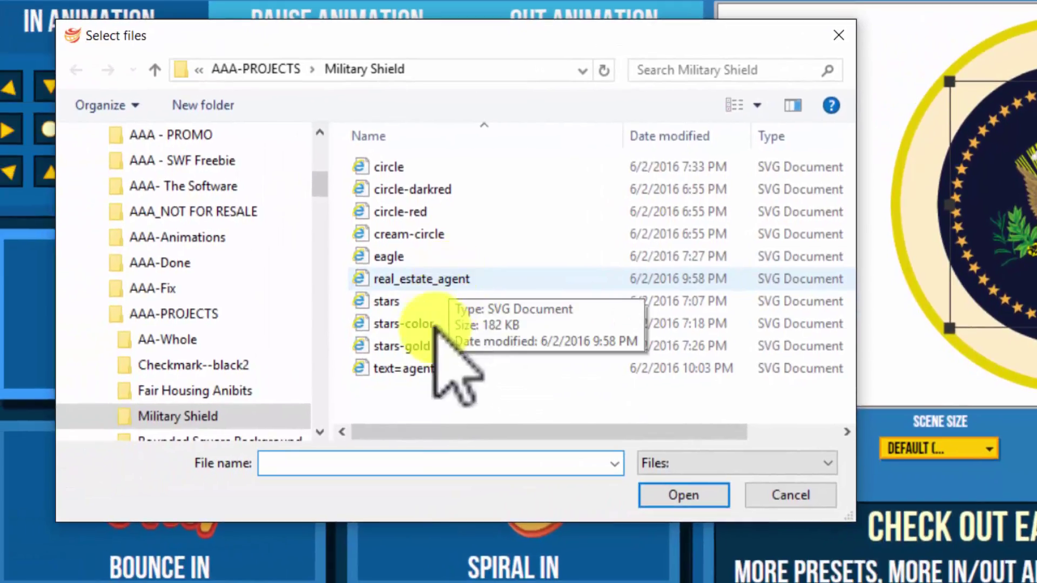
Import the text=agent SVG and enlarge its lettering to sit in the cream band around the dark blue center
left_click(427, 368)
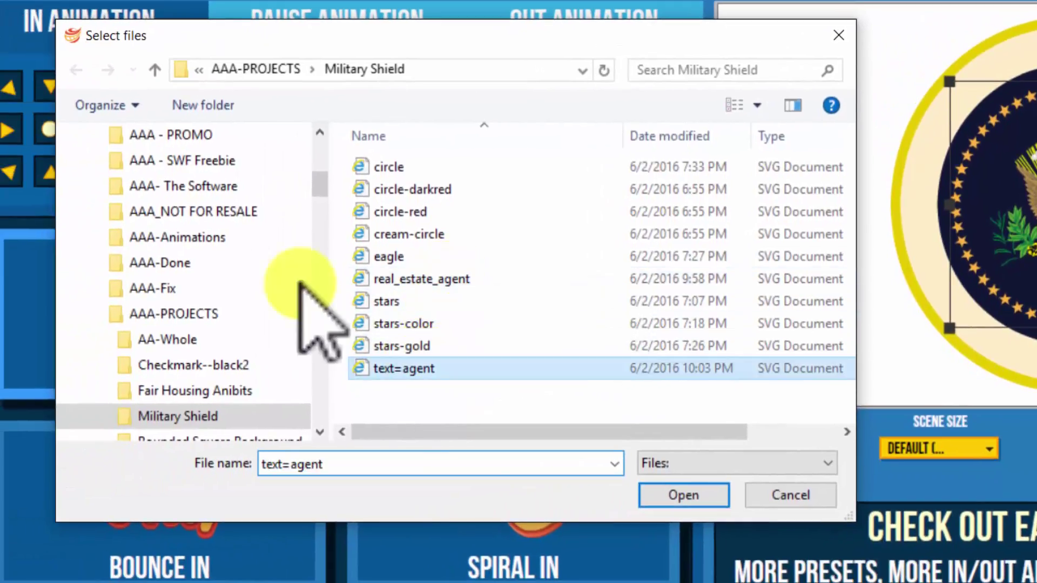
left_click(696, 494)
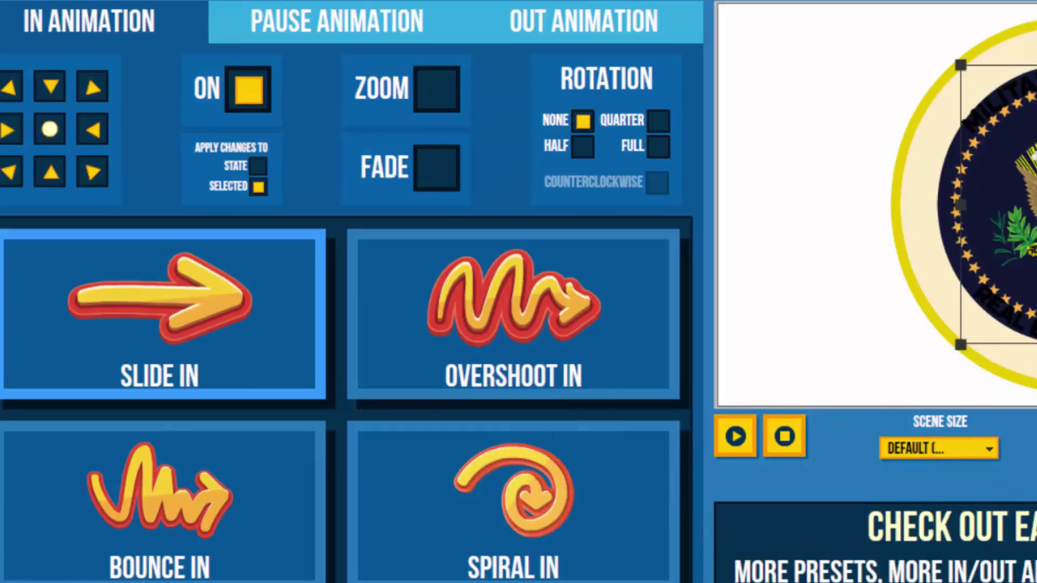
left_click(227, 400)
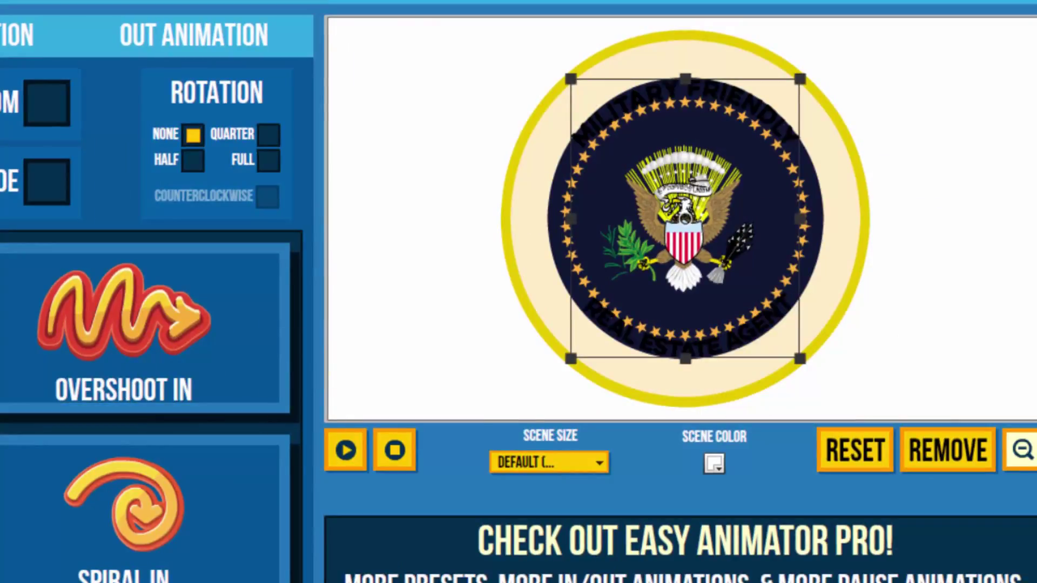
left_click_drag(800, 359, 823, 389)
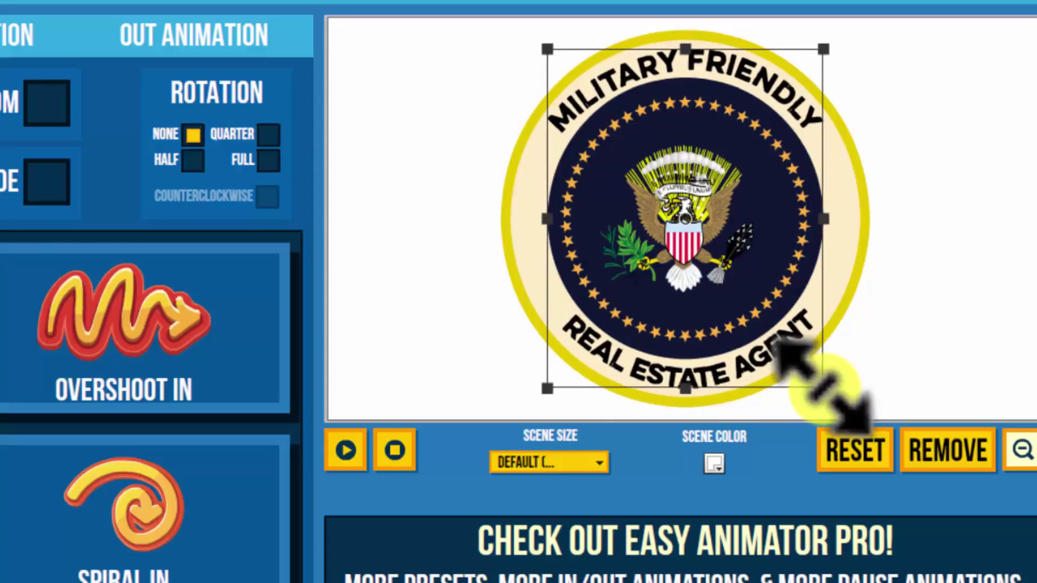
left_click(896, 351)
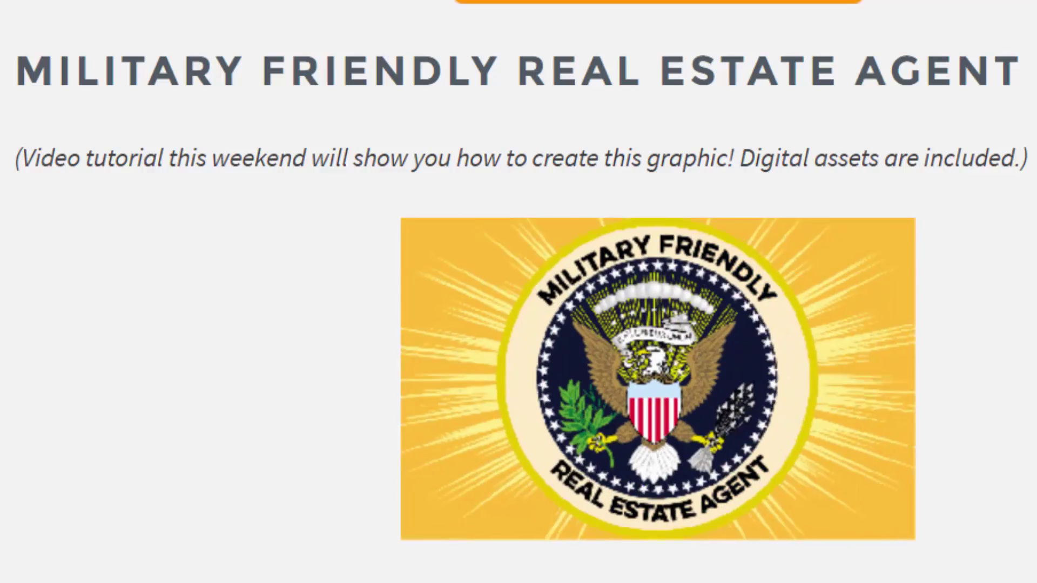
Review the Military Friendly Real Estate Agent sample animation on the web page in Chrome and return to EasyAnimator
scroll(518, 291, "up", 1)
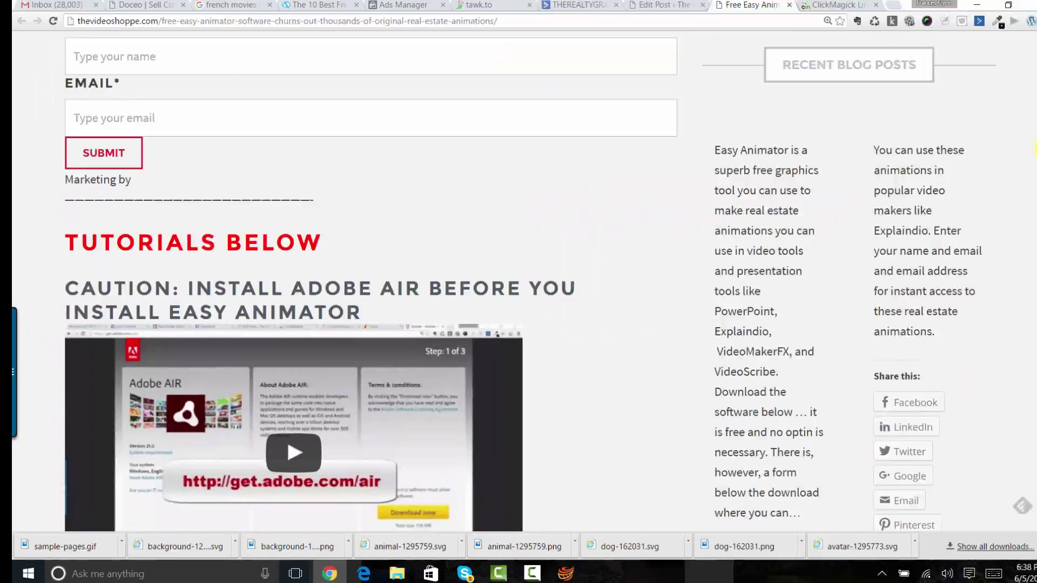
scroll(1034, 133, "up", 6)
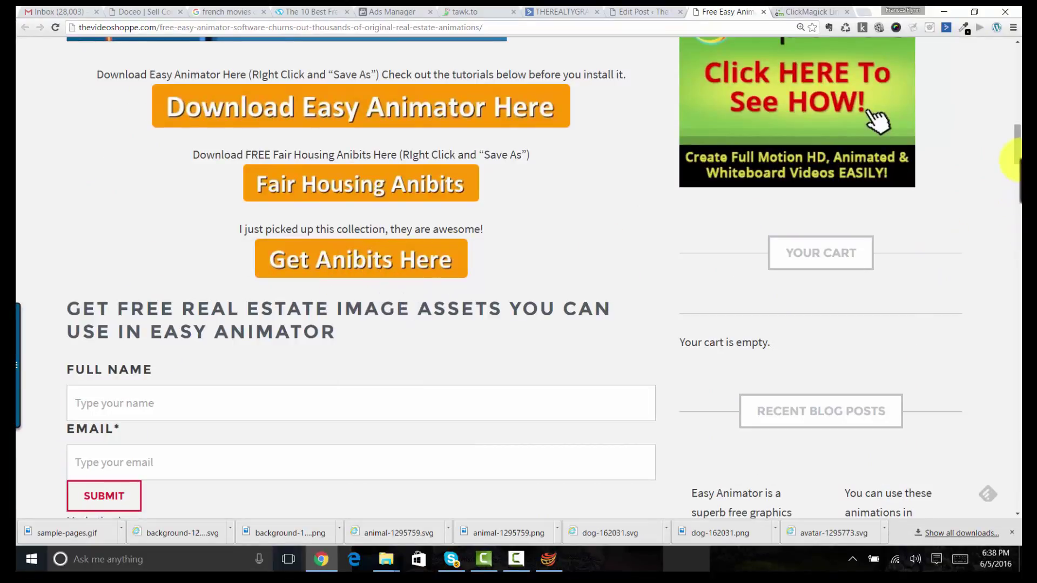
left_click_drag(1015, 158, 1016, 312)
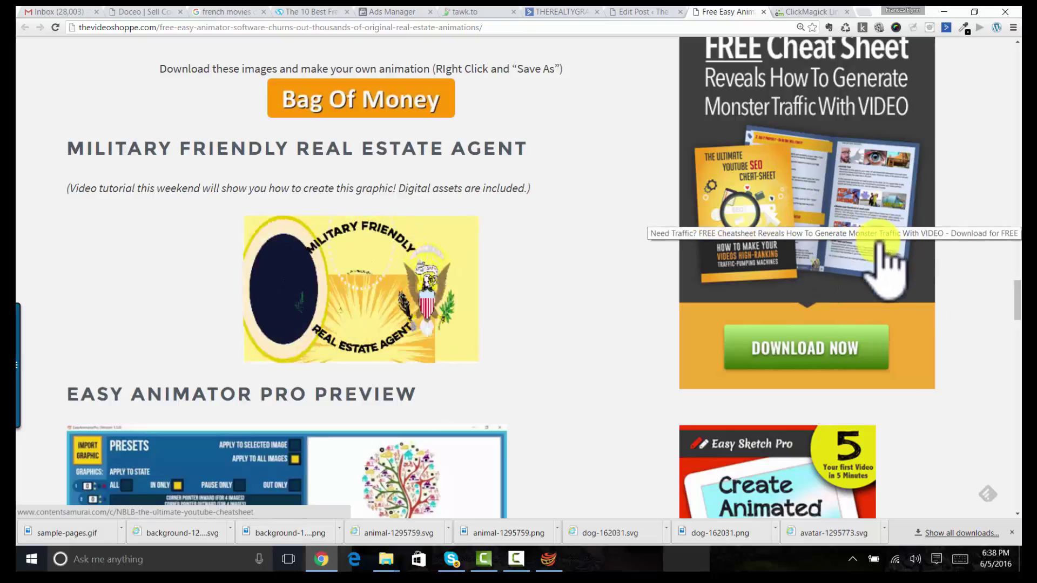
left_click(570, 557)
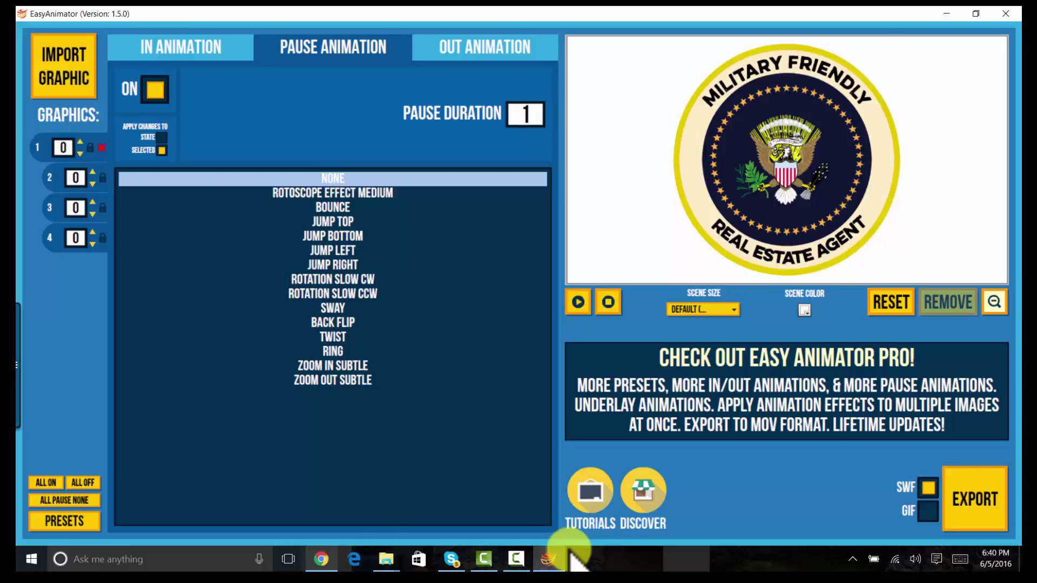
key("alt+Tab")
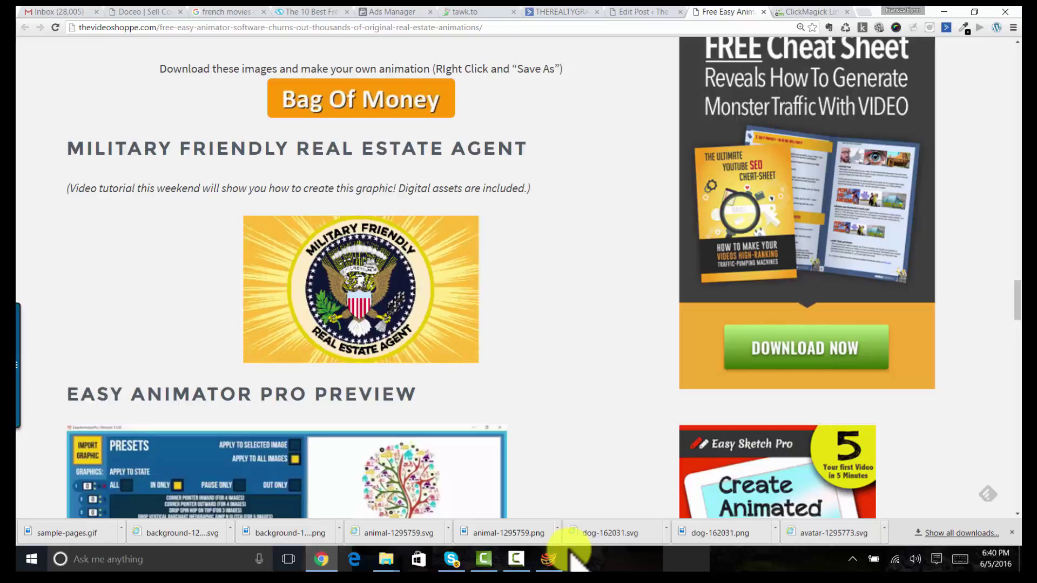
left_click(569, 553)
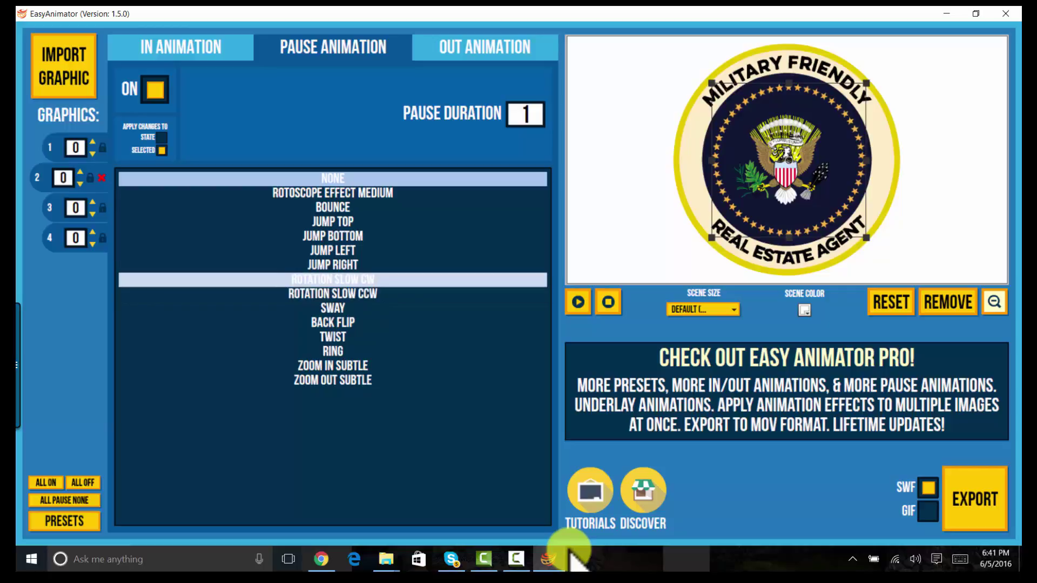
Give graphic 2, the gold star ring, the Rotation Slow CCW pause animation
key("Return")
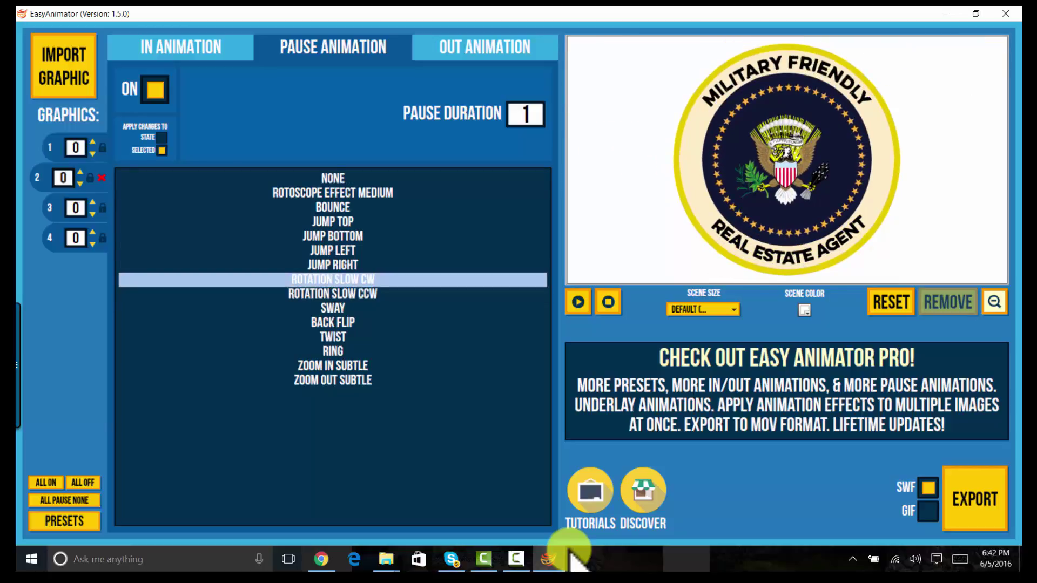
key("Down")
key("Return")
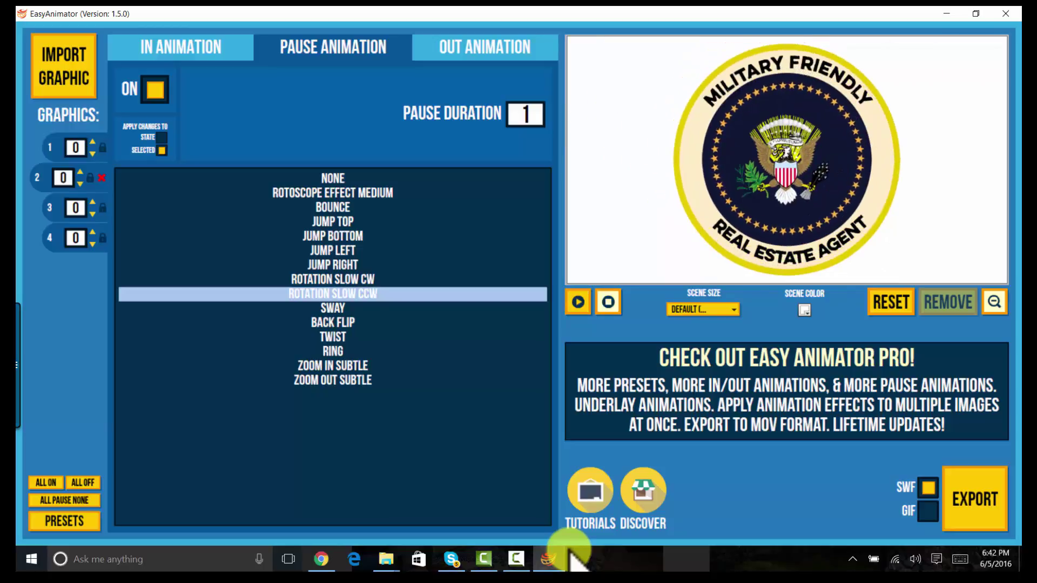
Recheck the sample animation in Chrome, and set the star ring's pause duration to 4 in EasyAnimator
key("alt+Tab")
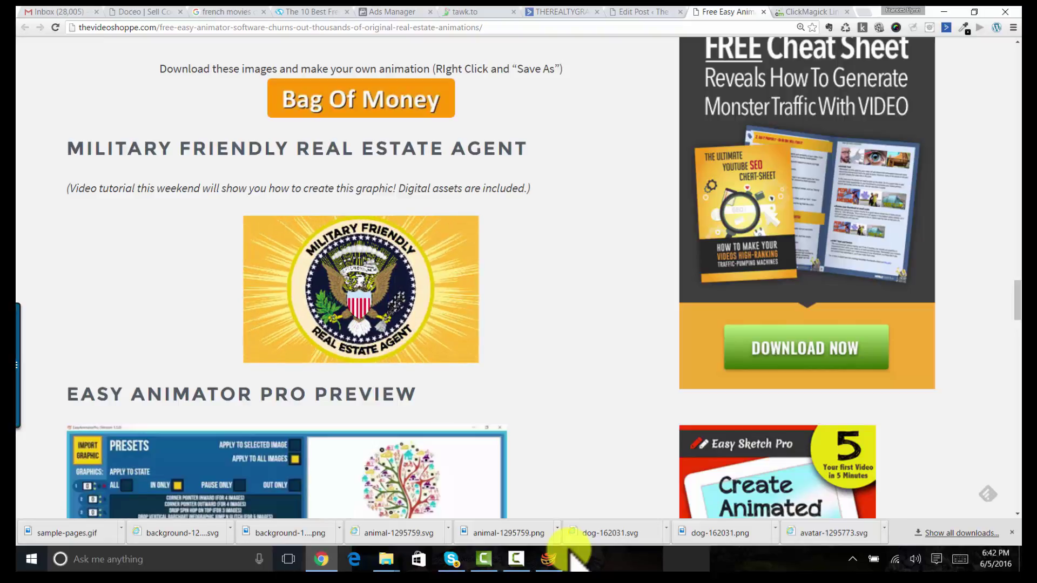
left_click(567, 556)
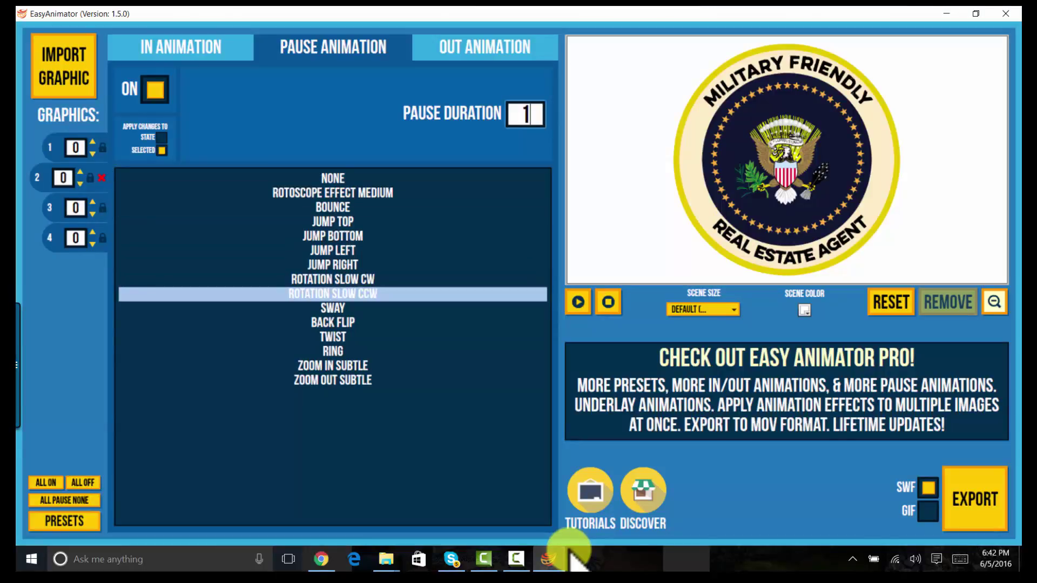
key("BackSpace")
type("4")
Show the star ring's out animation settings and play the animation preview
key("ctrl+Tab")
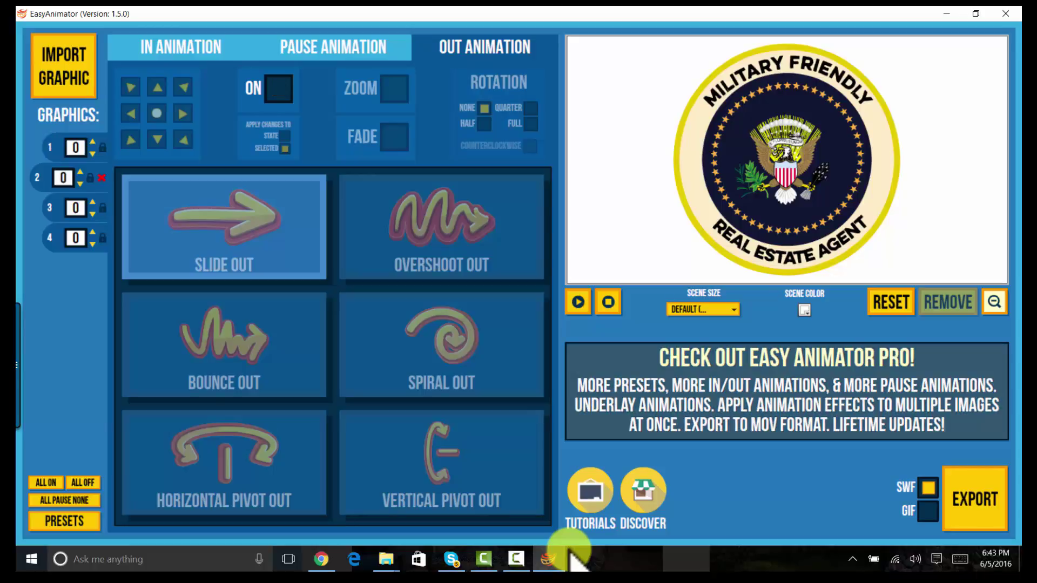
left_click(578, 303)
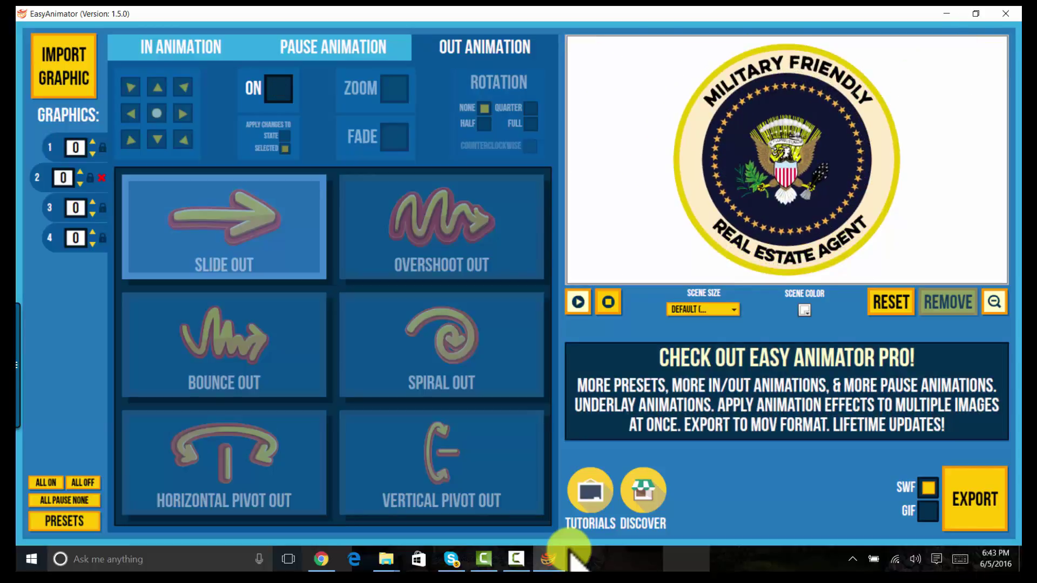